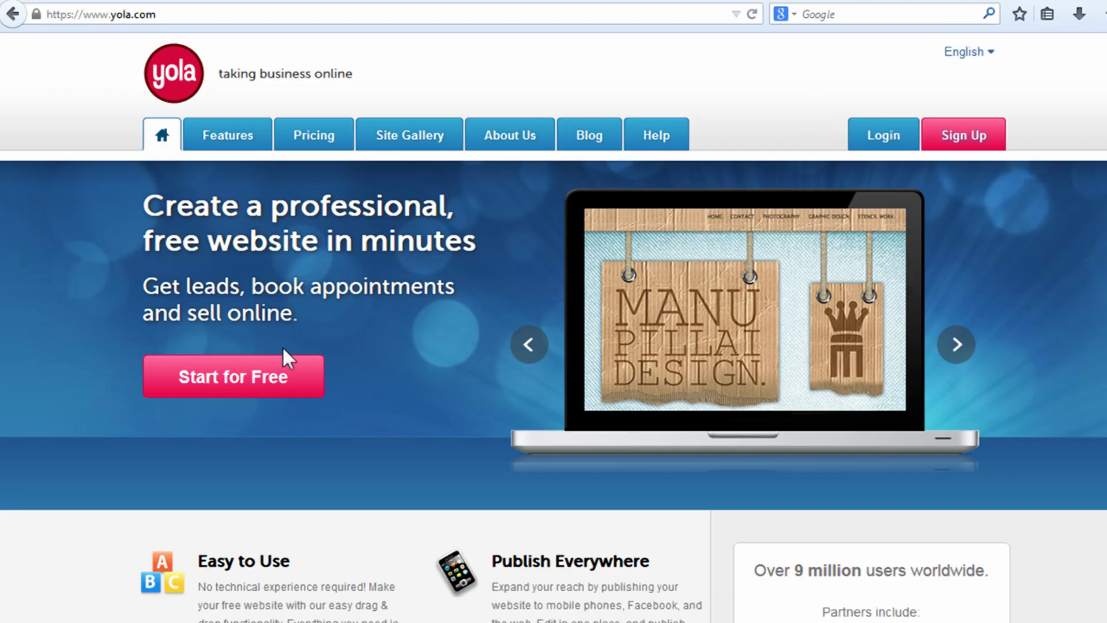
Advance the Yola homepage showcase three times, past Joe's Coffee, to the Art by Tatiana site
click(958, 344)
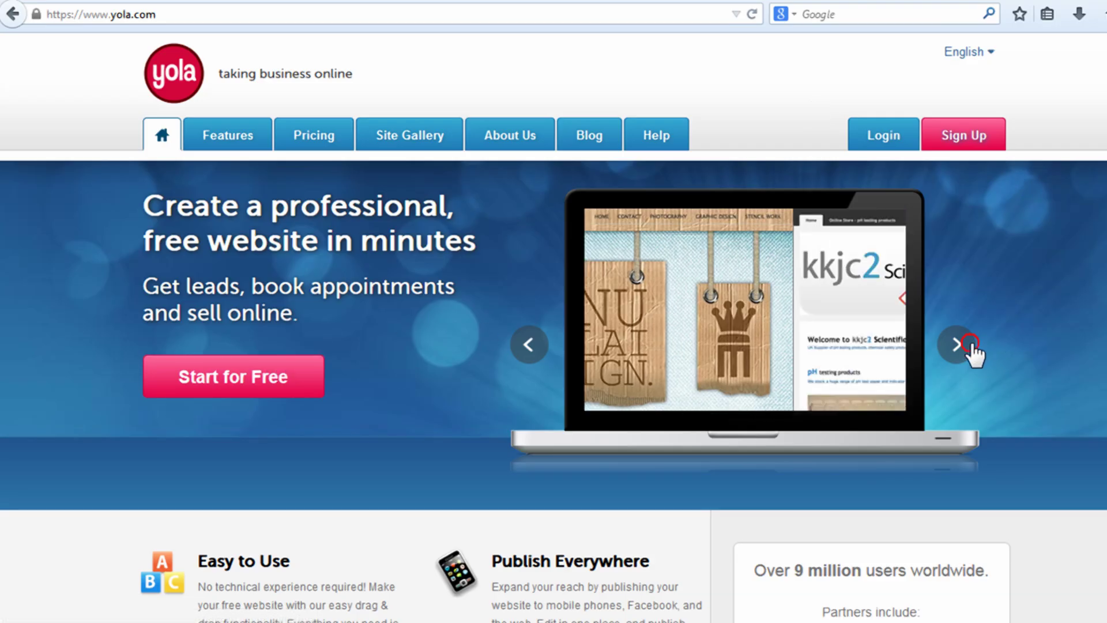
click(969, 346)
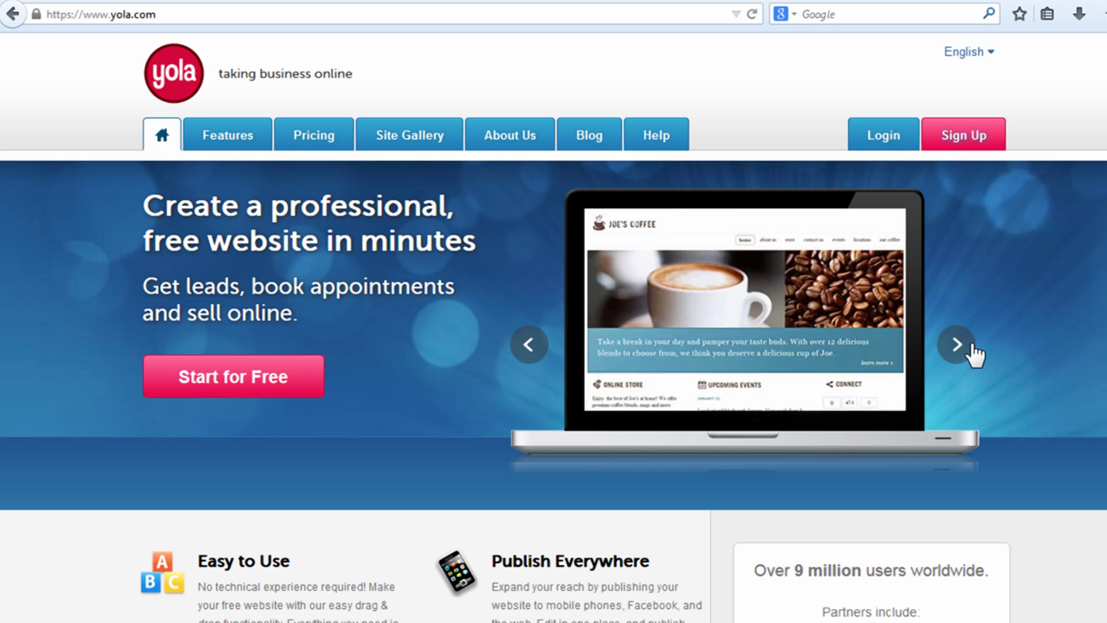
click(968, 346)
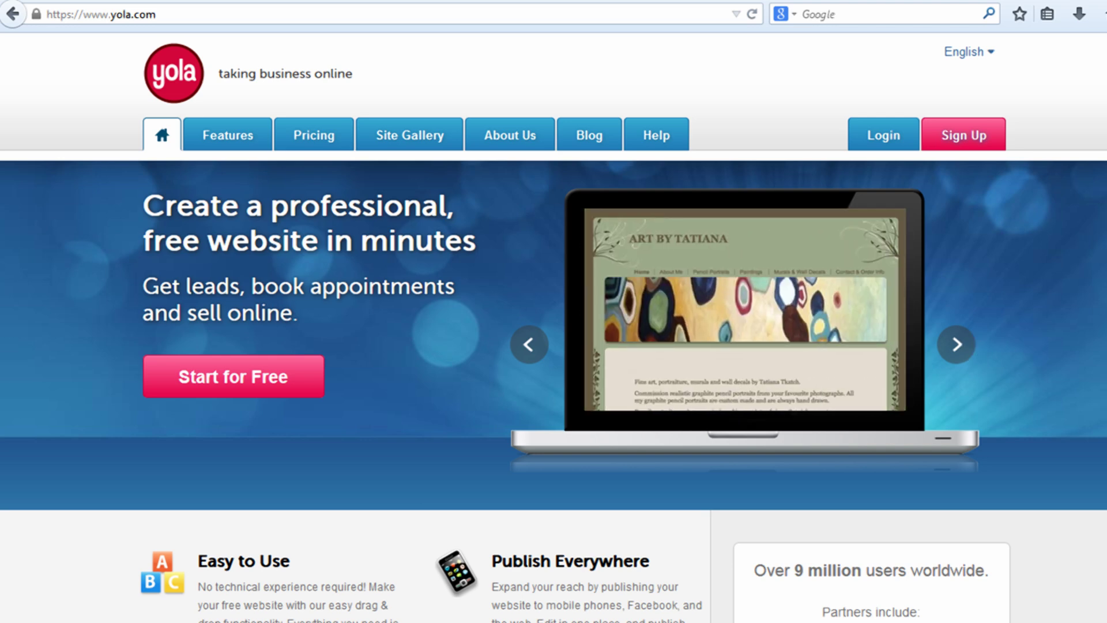
scroll(553, 346, down, 2)
scroll(554, 346, down, 2)
scroll(554, 346, down, 2)
scroll(553, 347, down, 2)
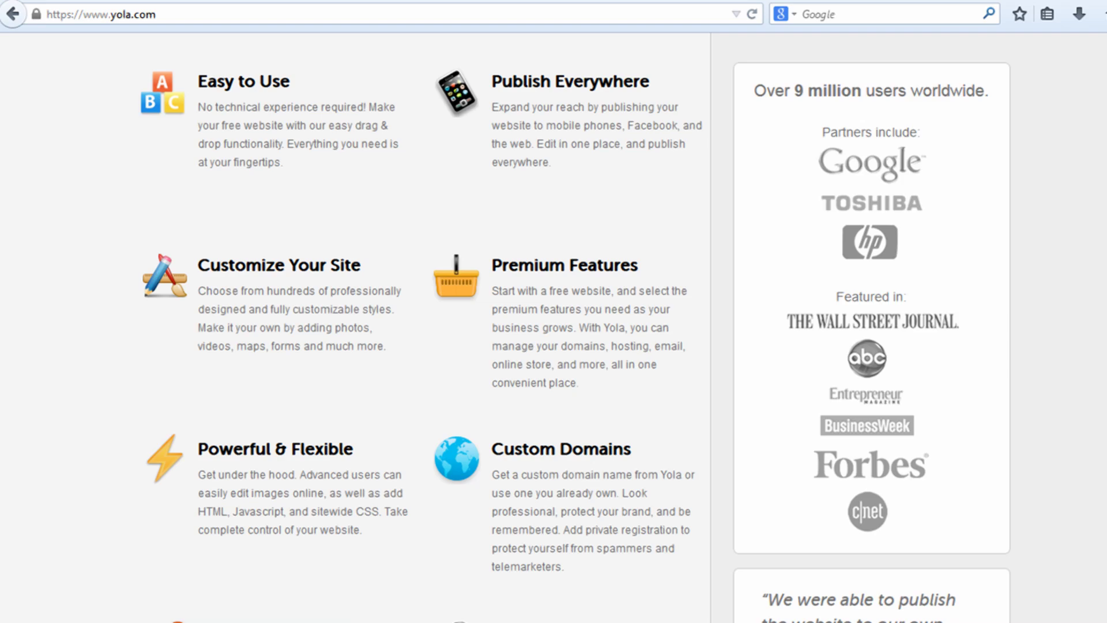
scroll(554, 346, down, 2)
scroll(553, 346, down, 2)
scroll(554, 346, down, 2)
scroll(554, 346, down, 2)
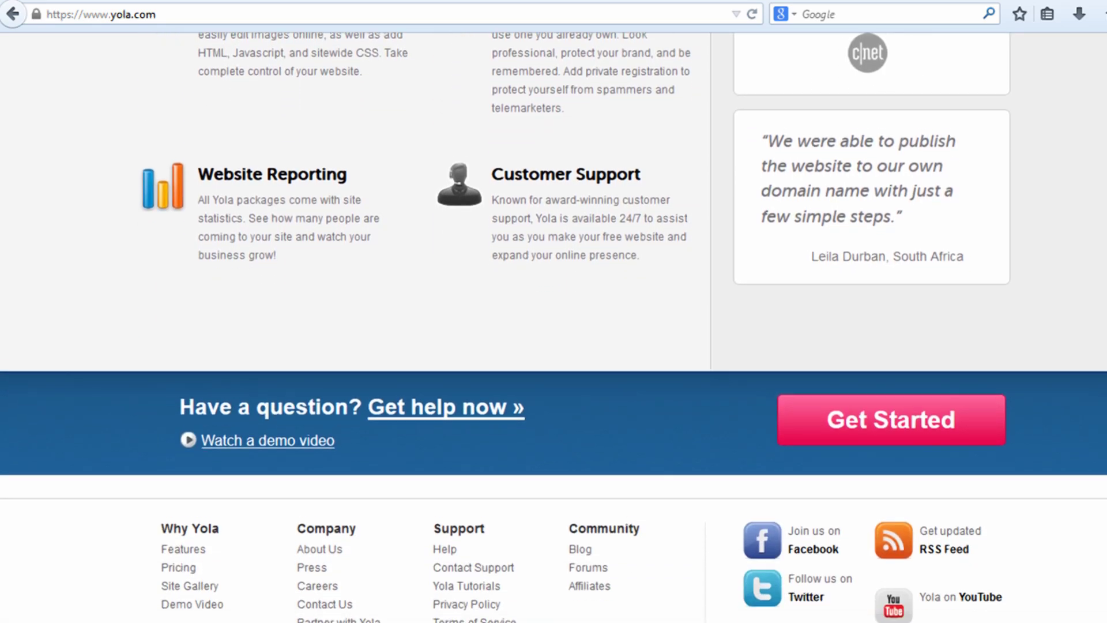
scroll(553, 346, down, 2)
scroll(553, 346, up, 5)
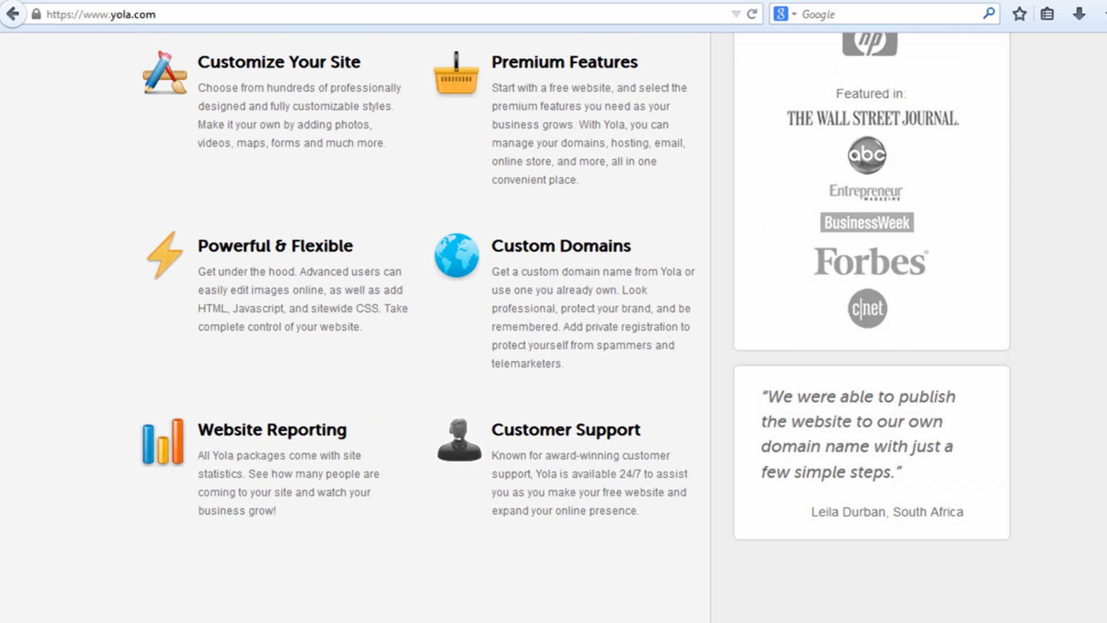
scroll(554, 346, up, 3)
scroll(553, 346, up, 3)
scroll(554, 347, up, 3)
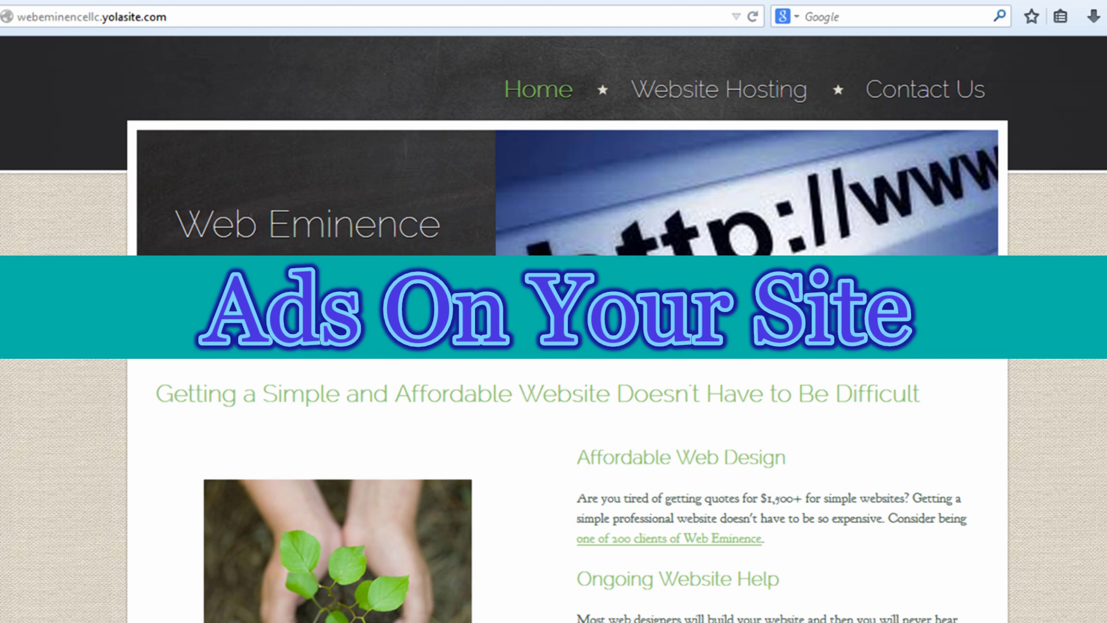
scroll(554, 433, down, 3)
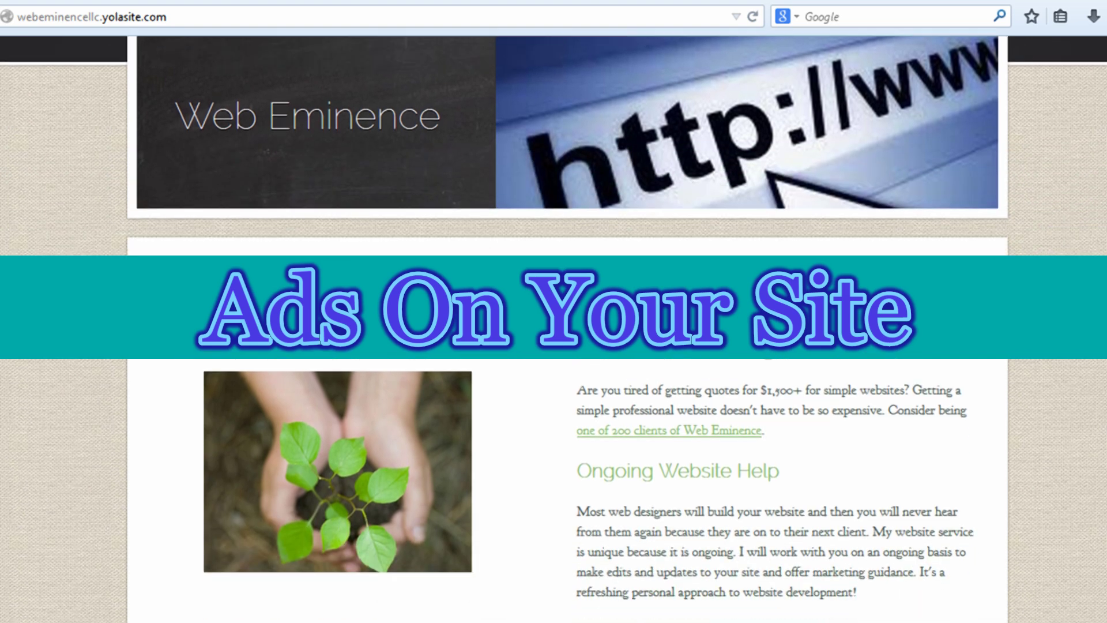
scroll(553, 346, down, 2)
scroll(554, 346, down, 2)
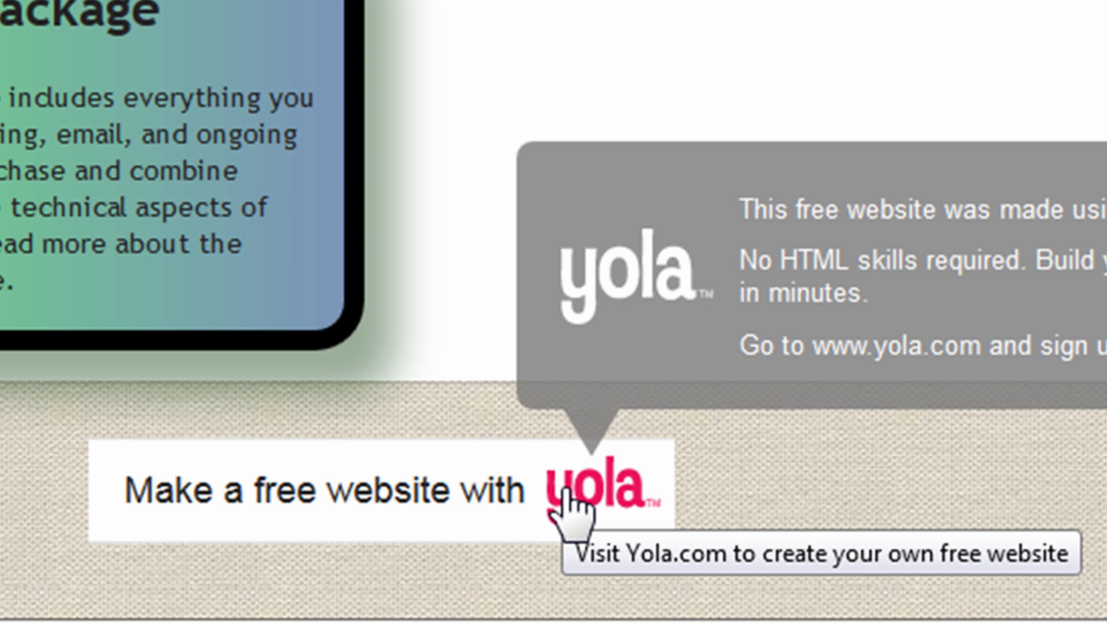
Follow the 'Make a free website with yola' footer link to yola.com
click(422, 514)
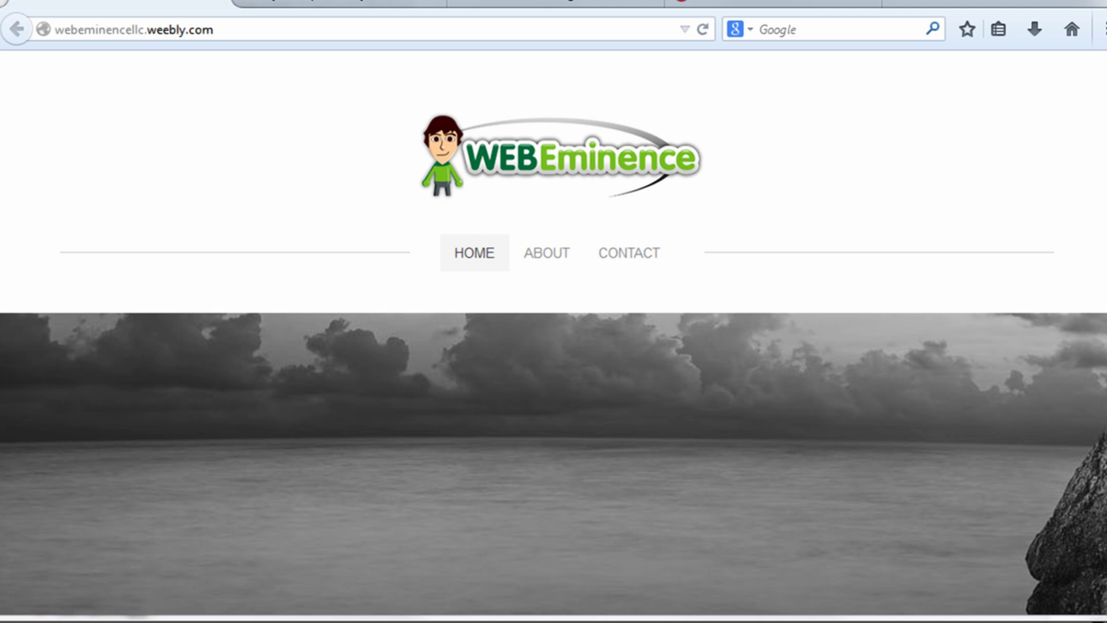
scroll(554, 346, down, 1)
scroll(554, 346, down, 3)
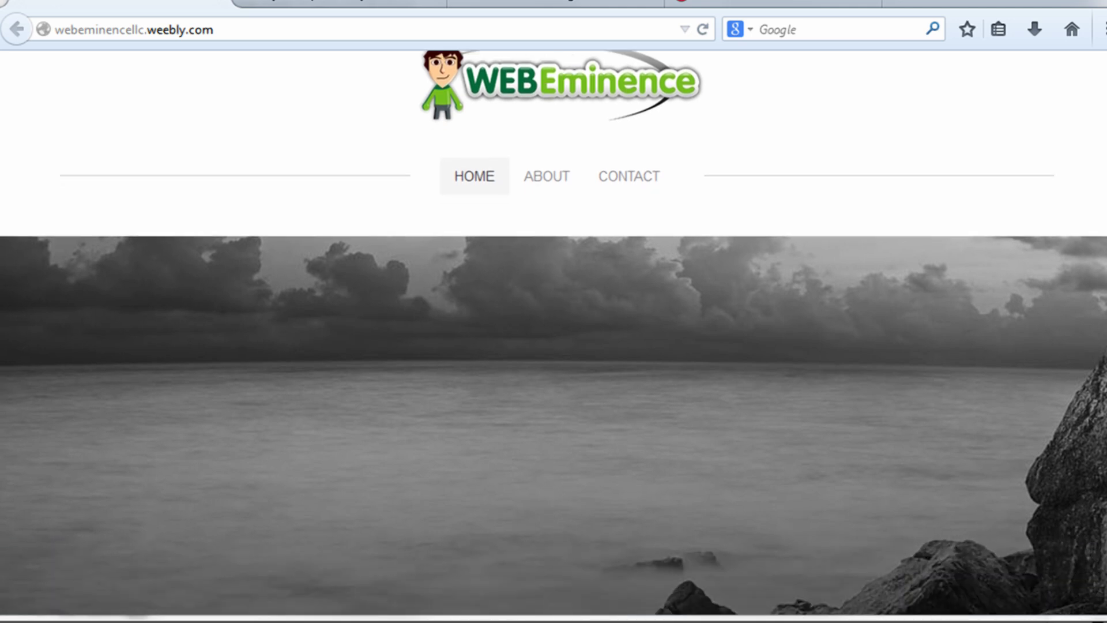
scroll(554, 346, down, 3)
scroll(553, 346, down, 2)
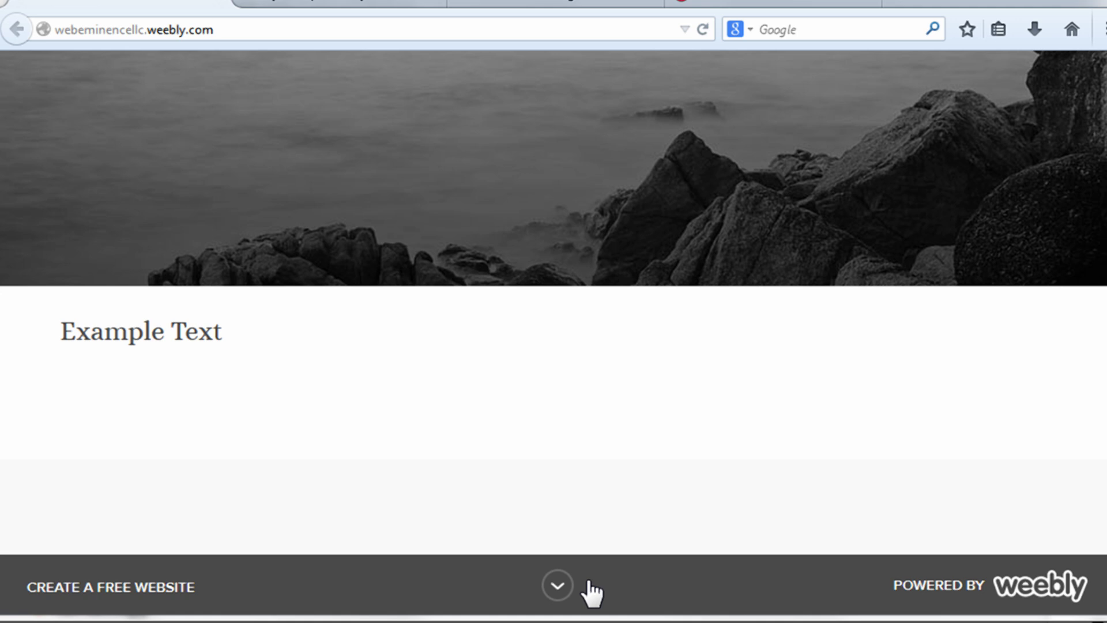
Expand the 'Powered by Weebly' footer bar to show the Start Your Own Free Website panel
click(558, 585)
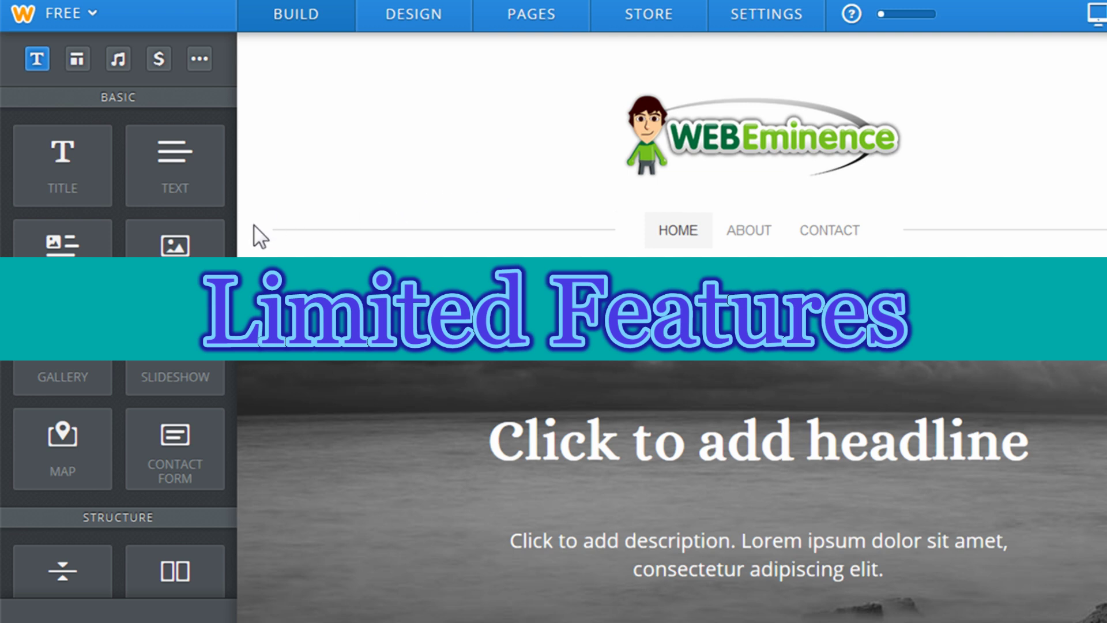
scroll(254, 225, down, 1)
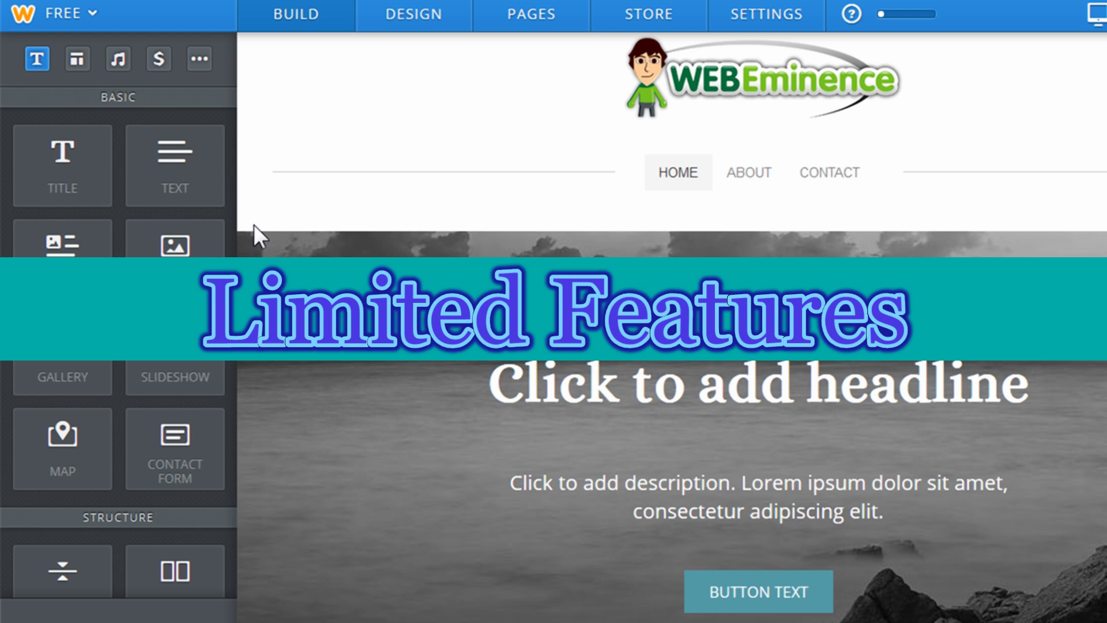
scroll(218, 241, down, 1)
drag(217, 241, 225, 344)
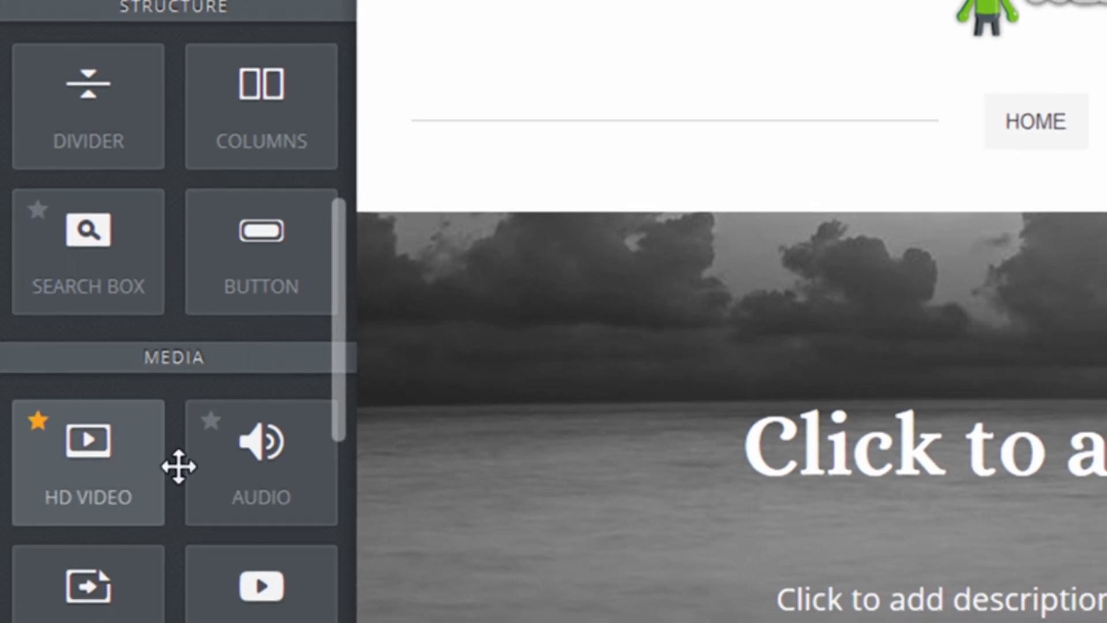
drag(344, 398, 304, 448)
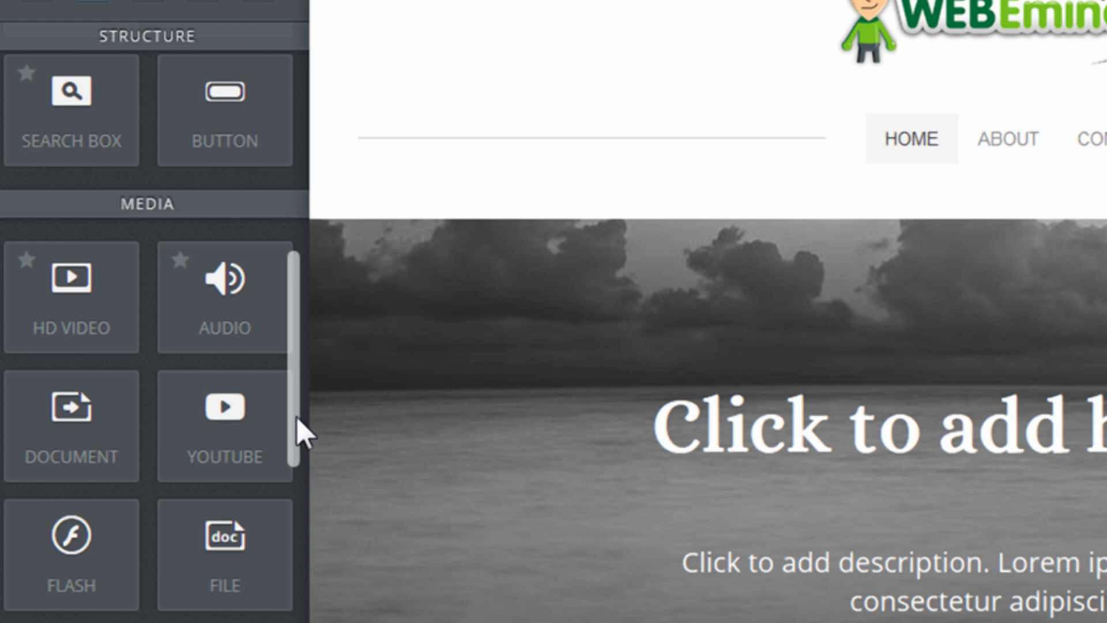
scroll(449, 387, down, 4)
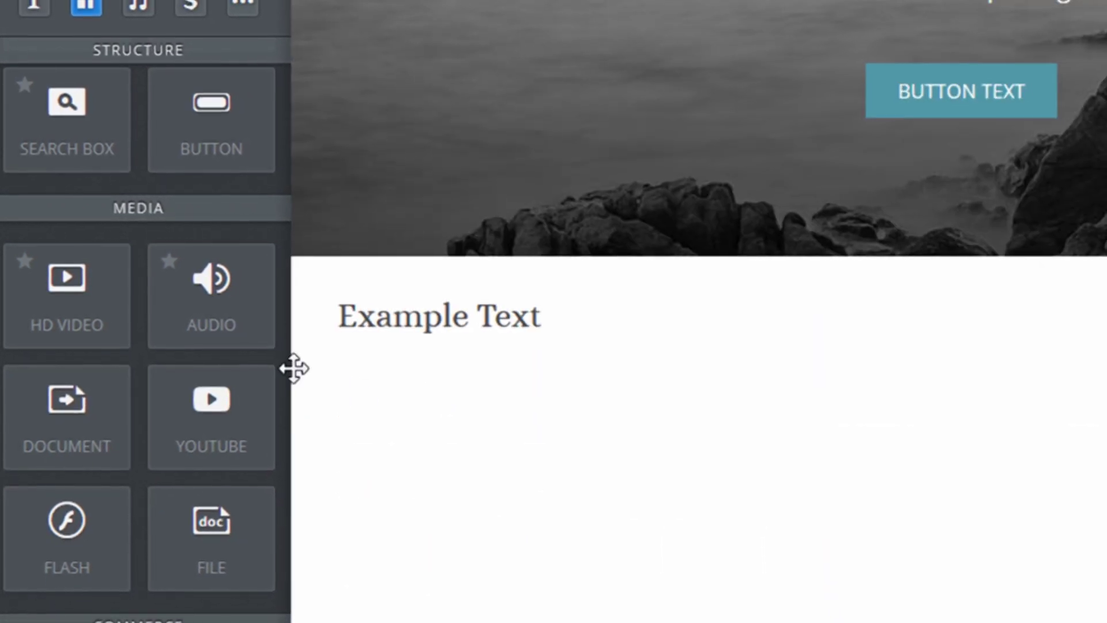
Drag an HD Video element into the Example Text section to trigger the Pro Element notice
drag(67, 298, 482, 445)
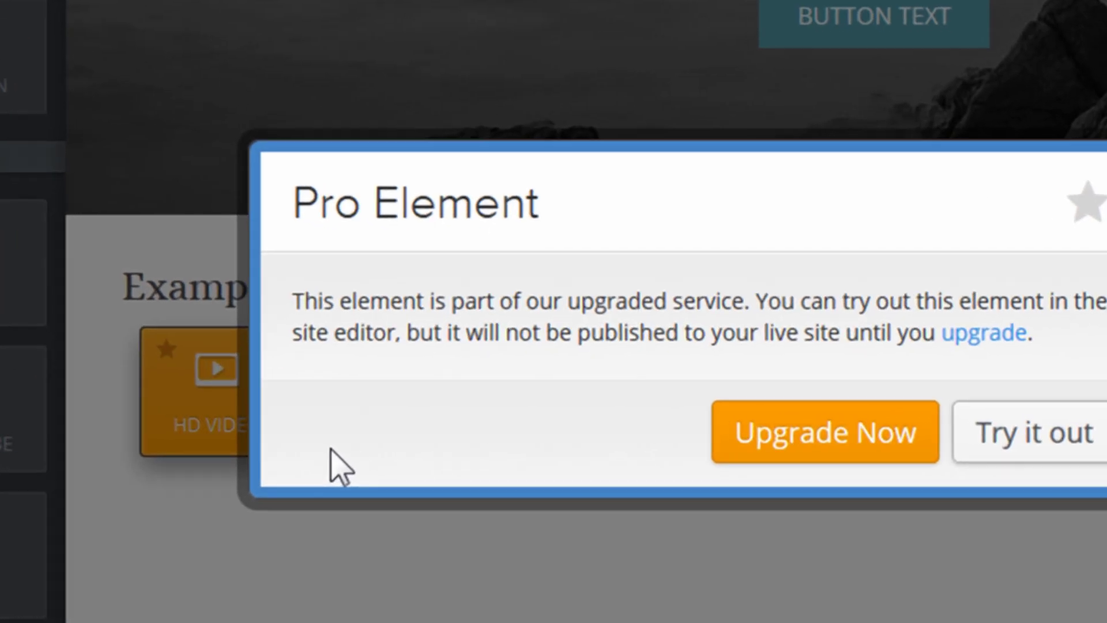